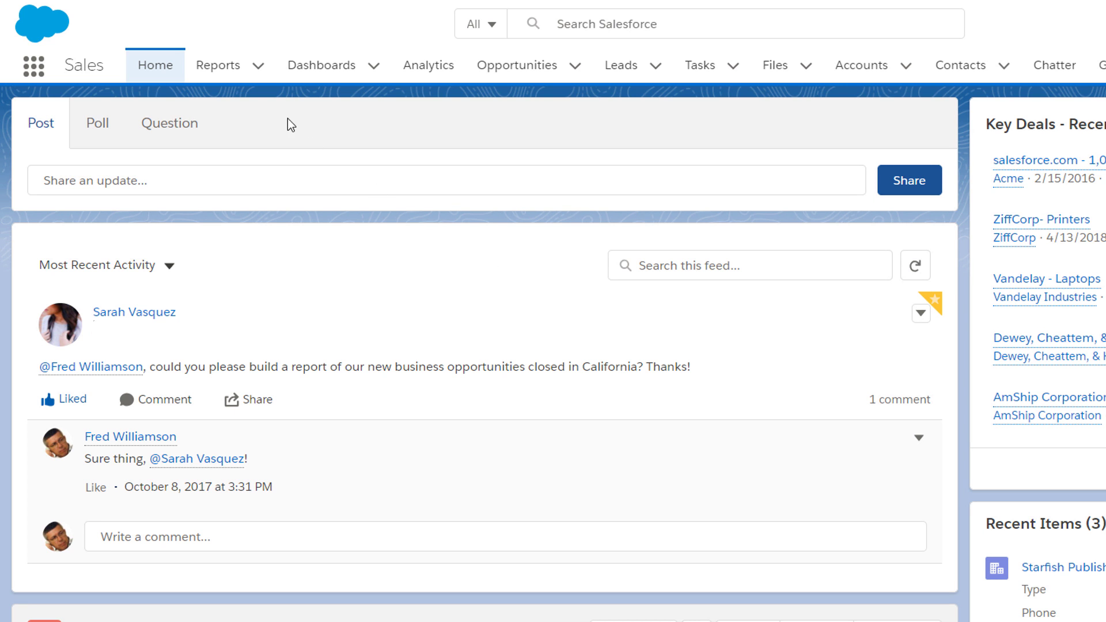
From the Reports tab, start a new report and choose the Opportunities report type
left_click(220, 69)
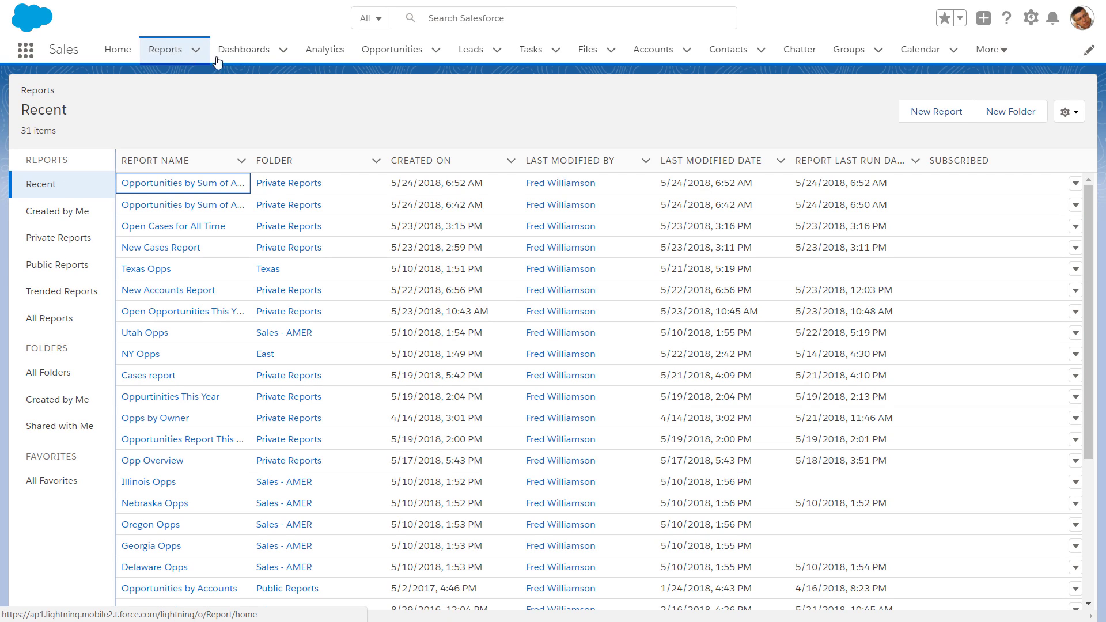
left_click(924, 115)
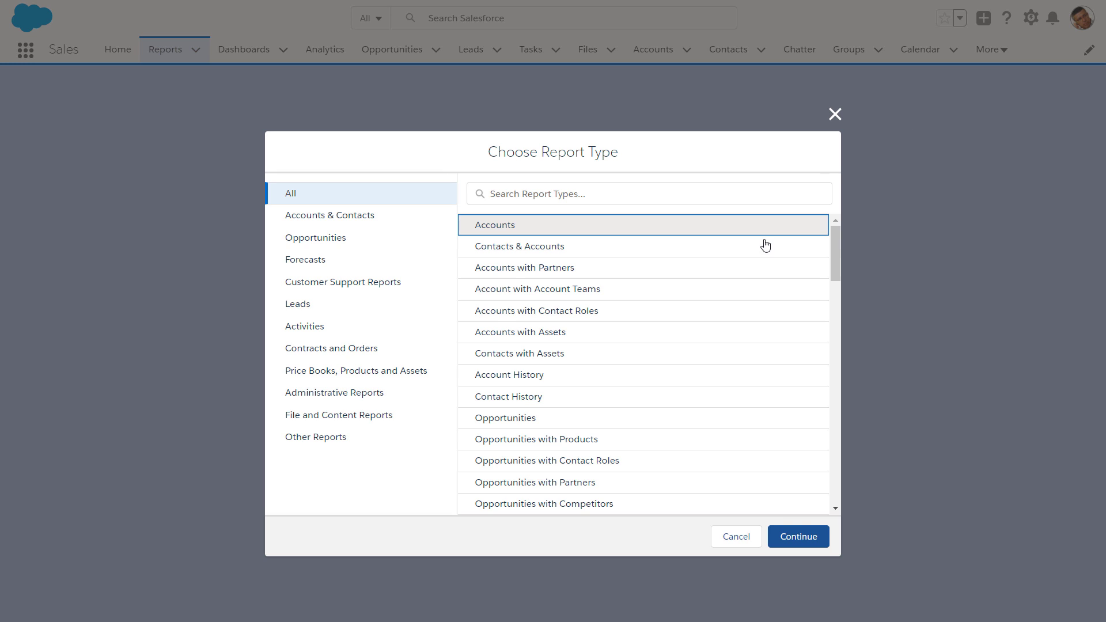
left_click(571, 423)
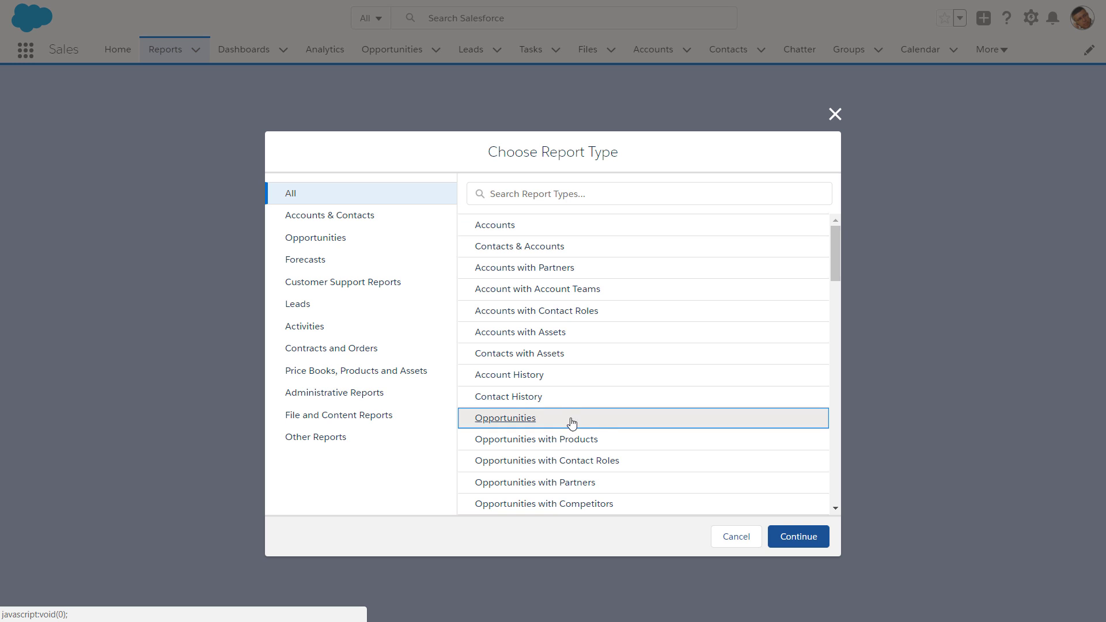
Open the Opportunities report builder and add the Type field as a column
left_click(799, 537)
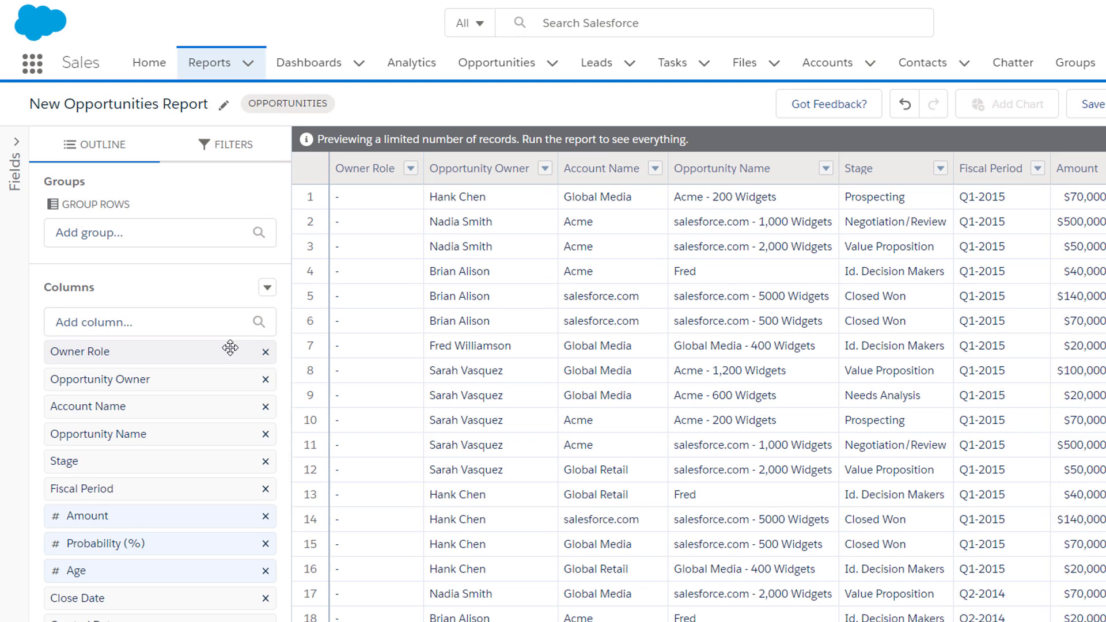
left_click(197, 325)
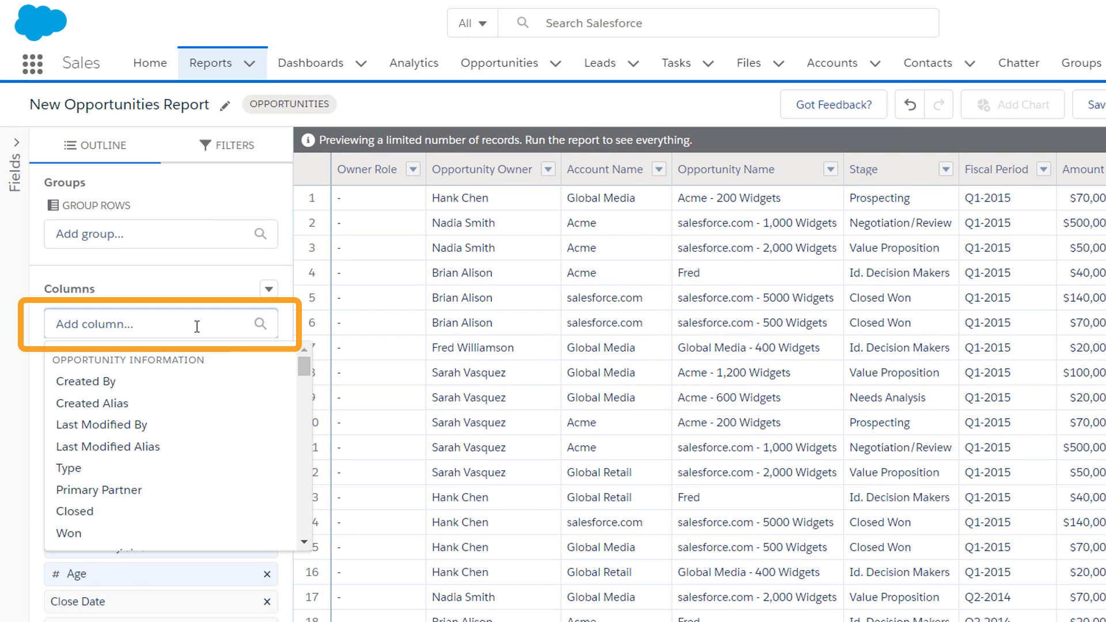
type("T")
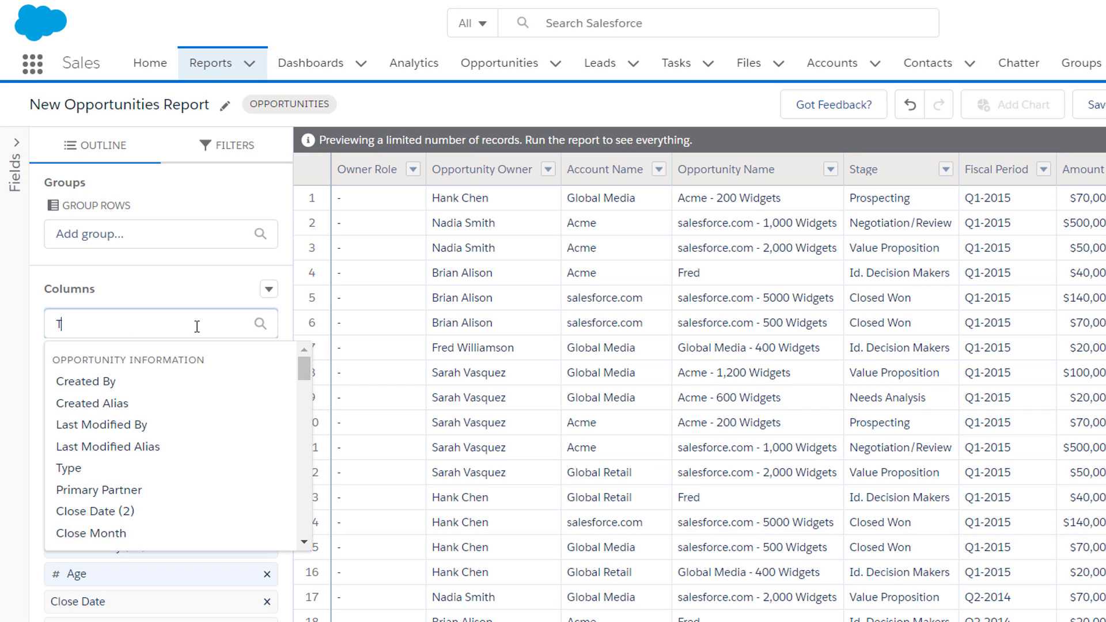
type("ype")
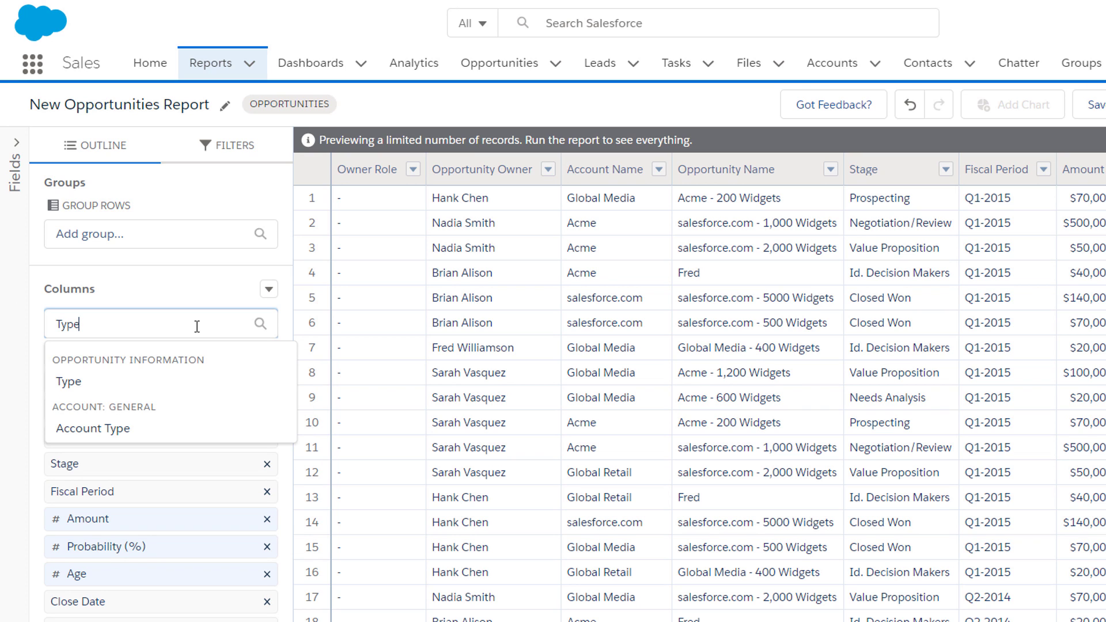
left_click(119, 382)
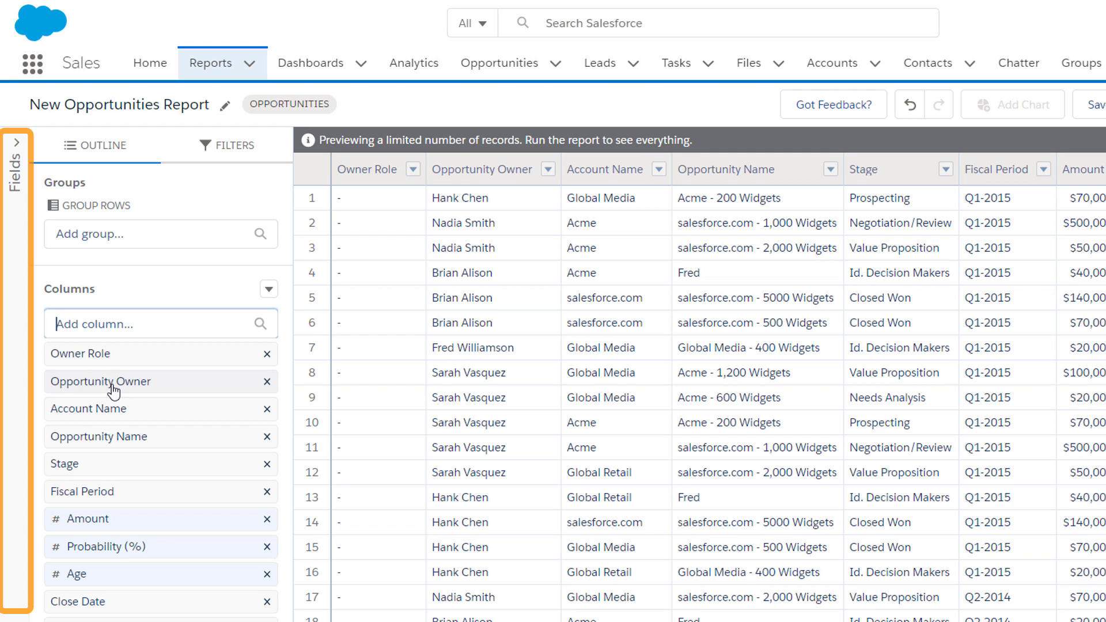
left_click(12, 207)
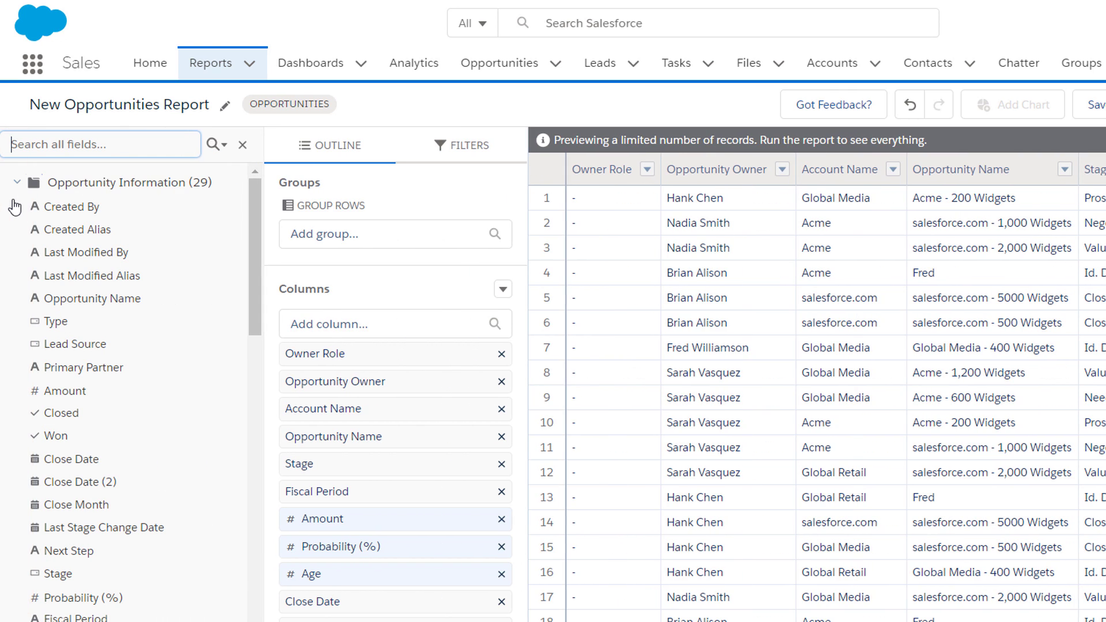
left_click(242, 144)
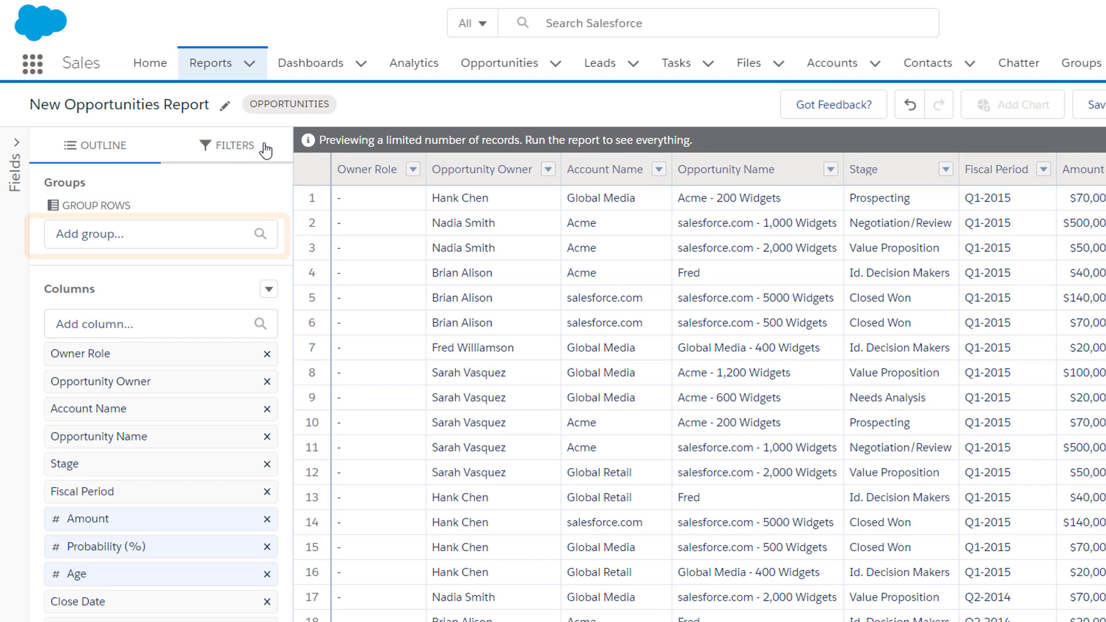
Group rows by Opportunity Owner, then add and remove an Account Name column grouping
left_click(195, 238)
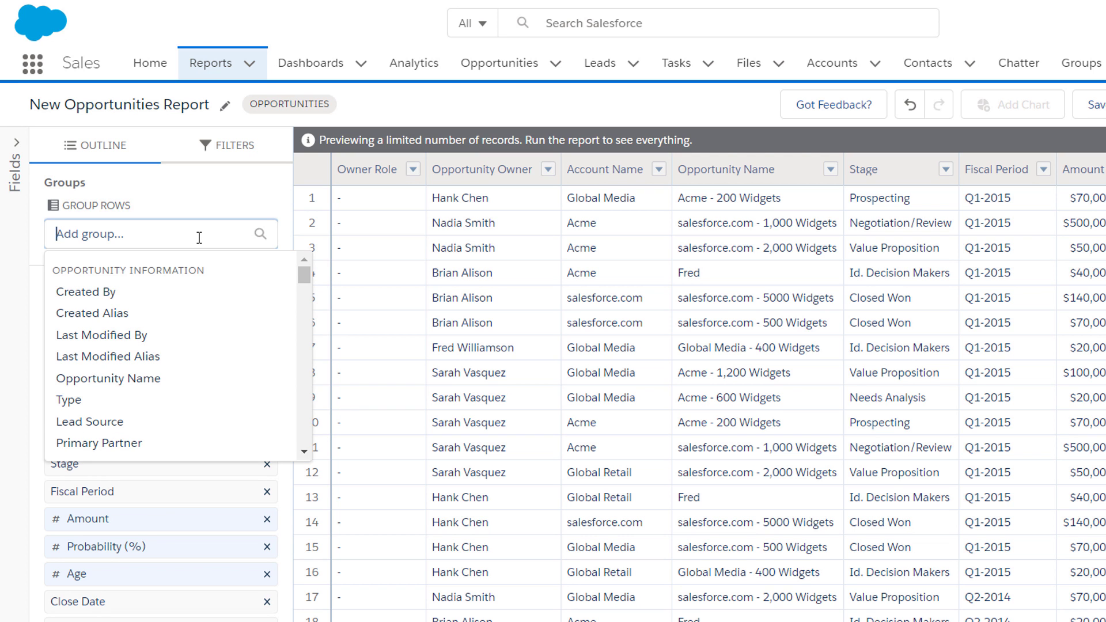
type("O")
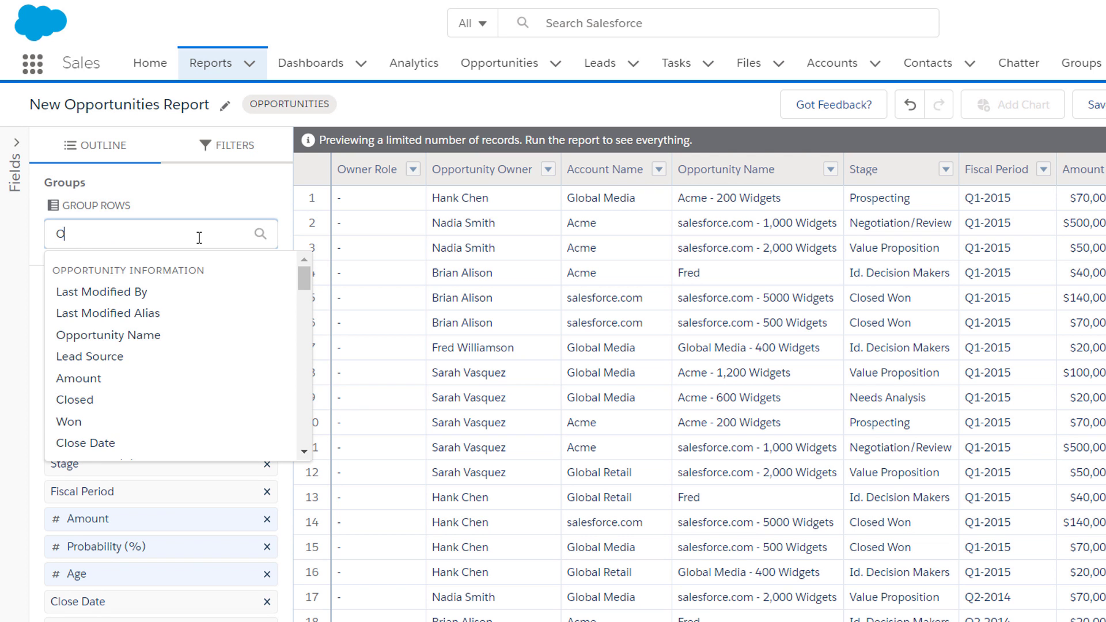
type("pportunity")
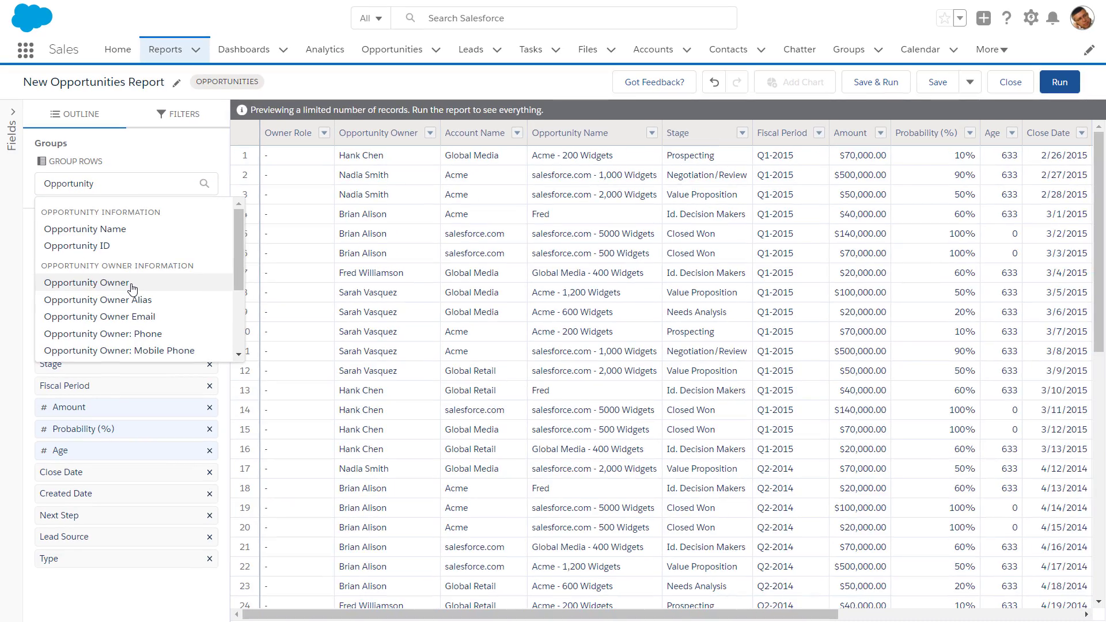
left_click(132, 289)
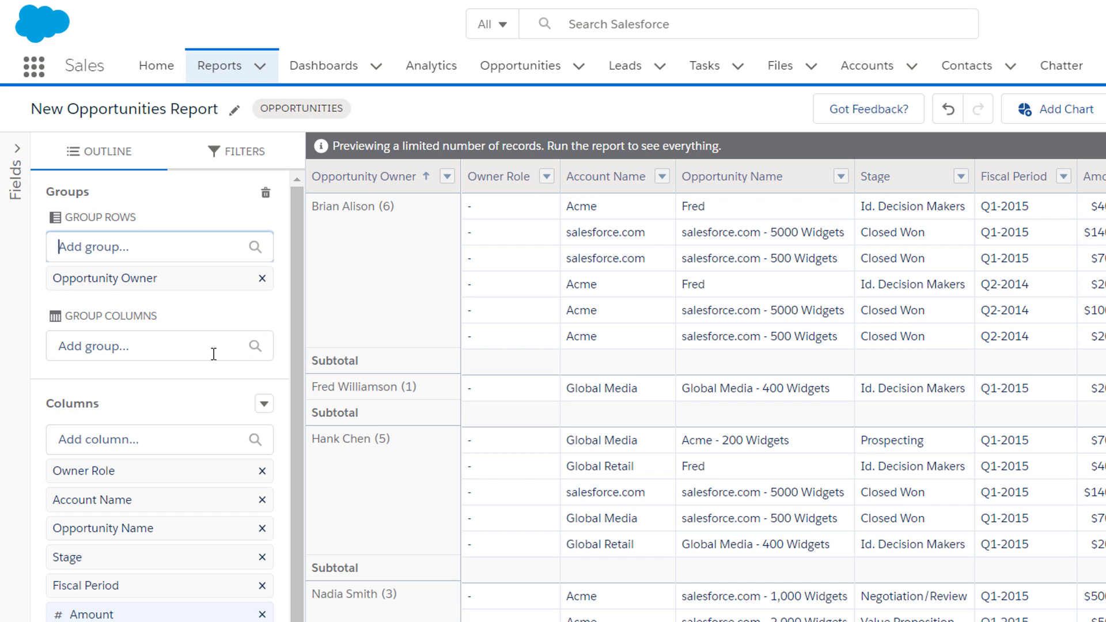
left_click(219, 347)
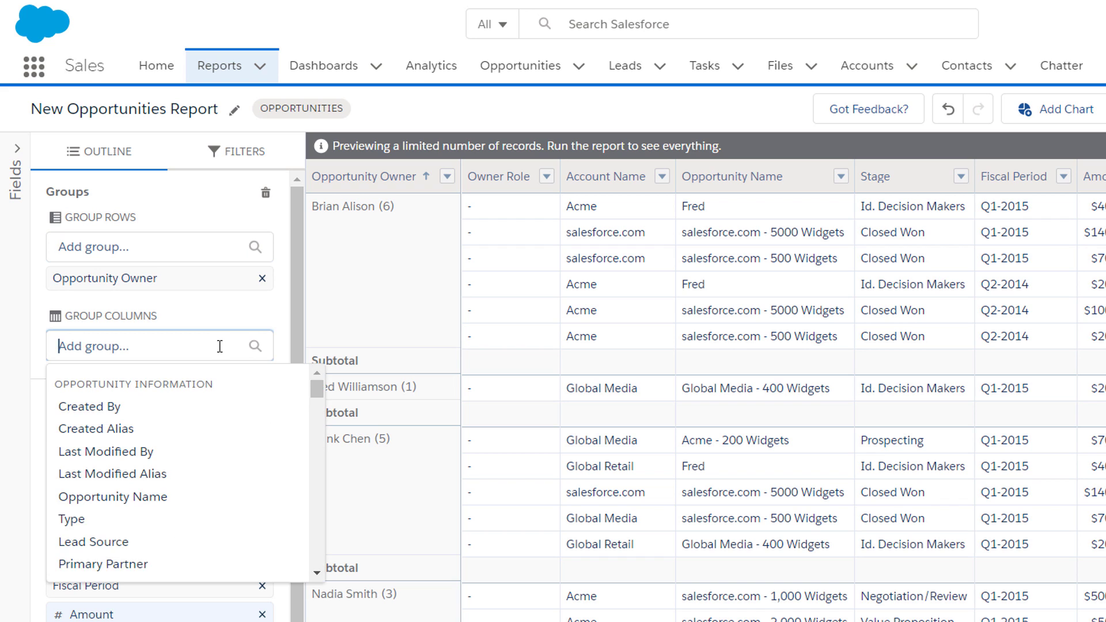
type("Account")
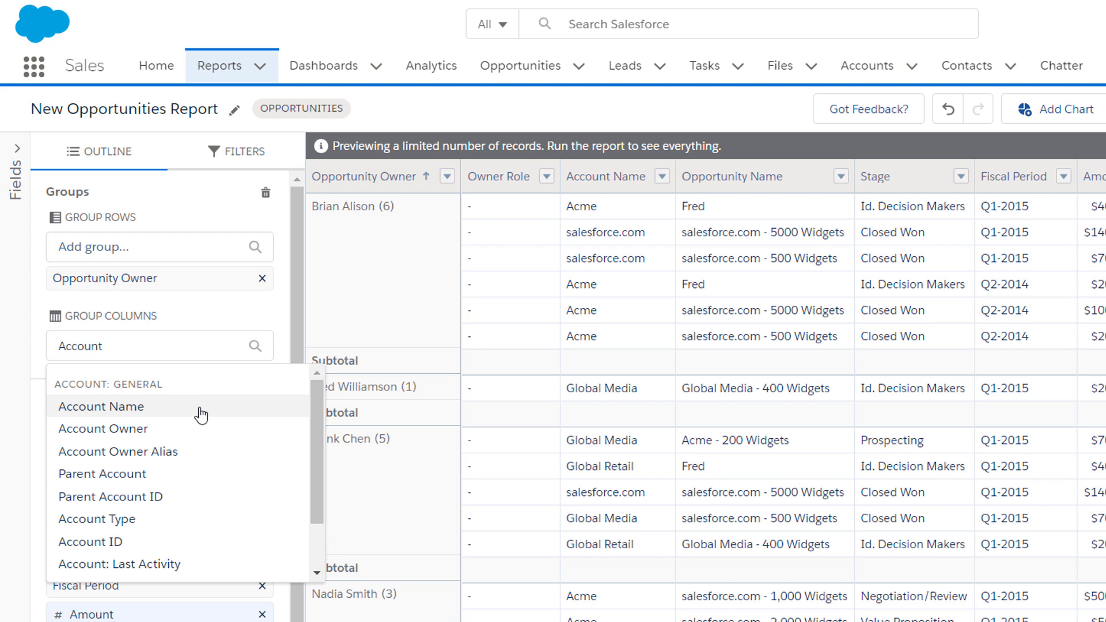
left_click(201, 416)
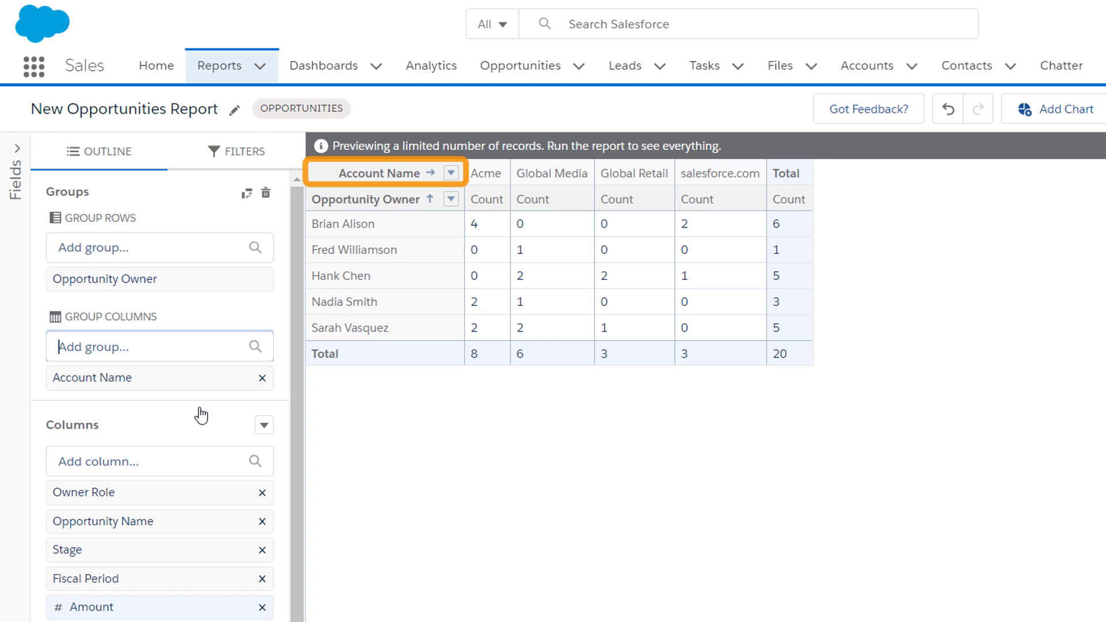
left_click(261, 382)
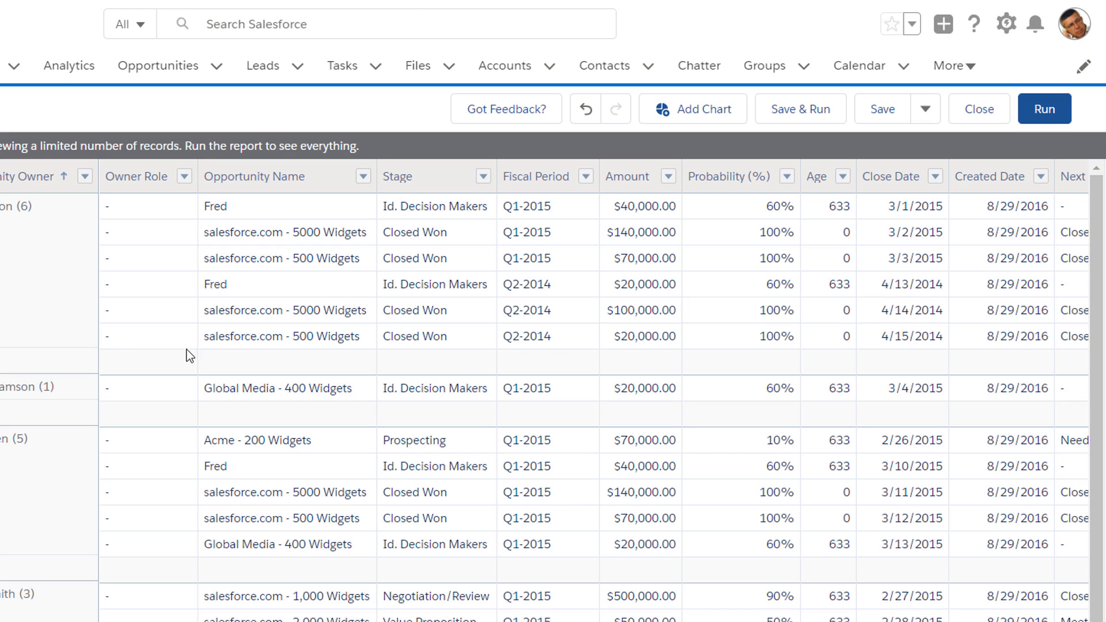
Summarize the Amount column as an Average
left_click(668, 177)
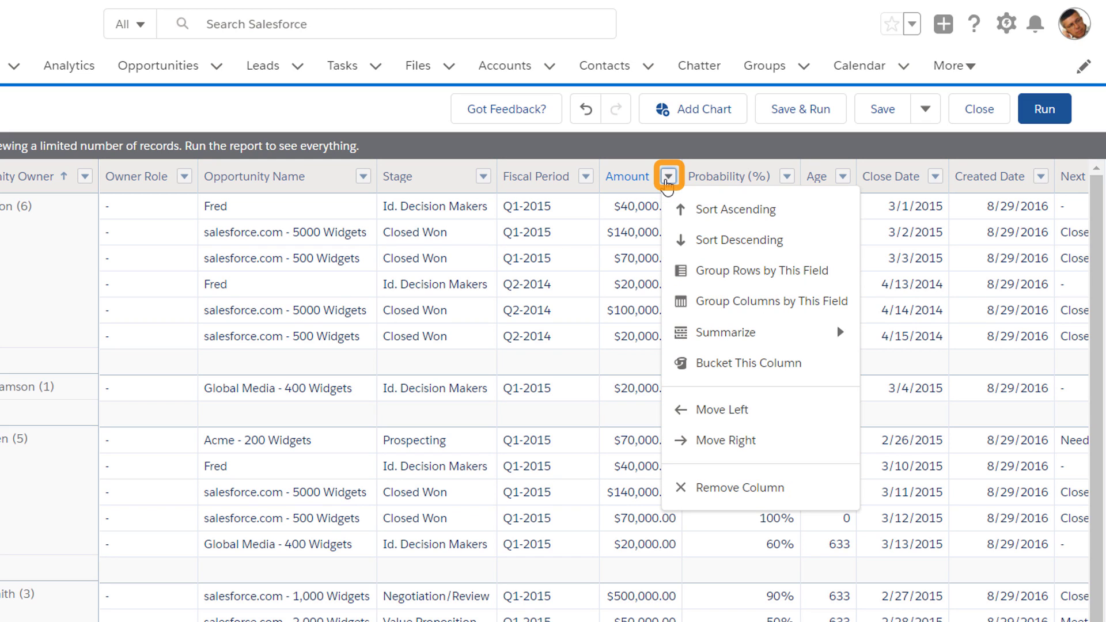
mouse_move(727, 332)
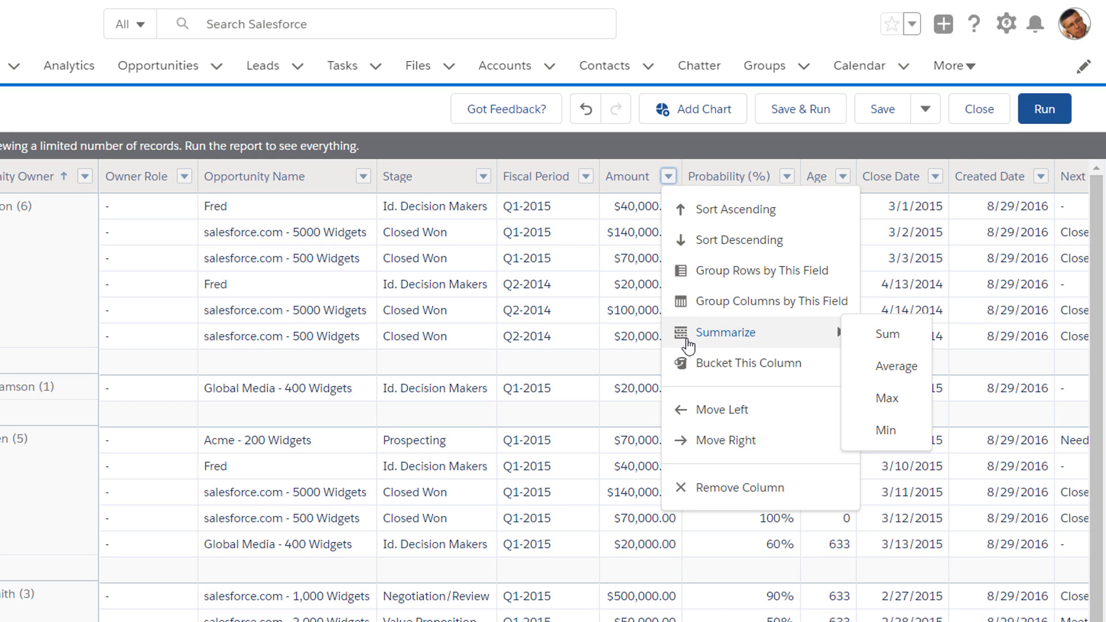
left_click(883, 373)
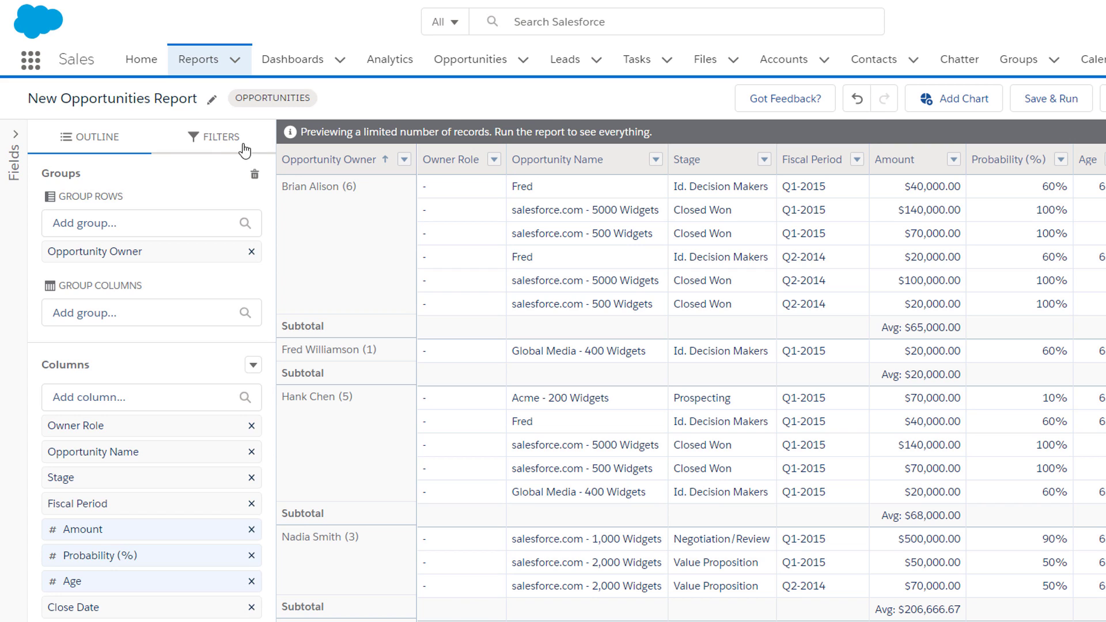
Set the Opportunity Status filter to Closed
left_click(222, 144)
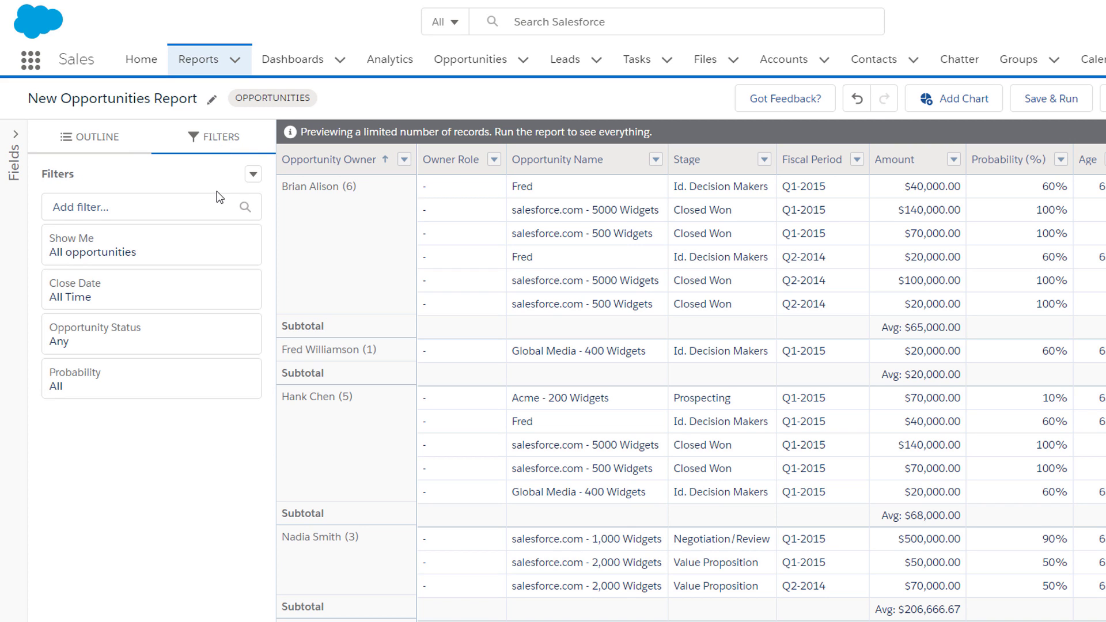
left_click(187, 342)
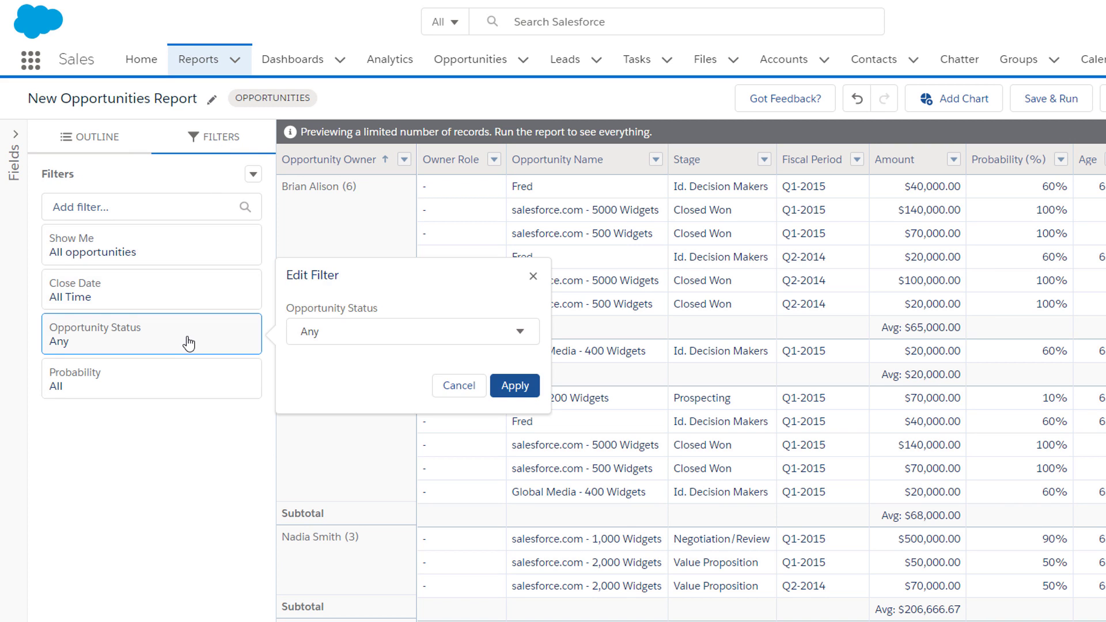
left_click(321, 337)
left_click(337, 425)
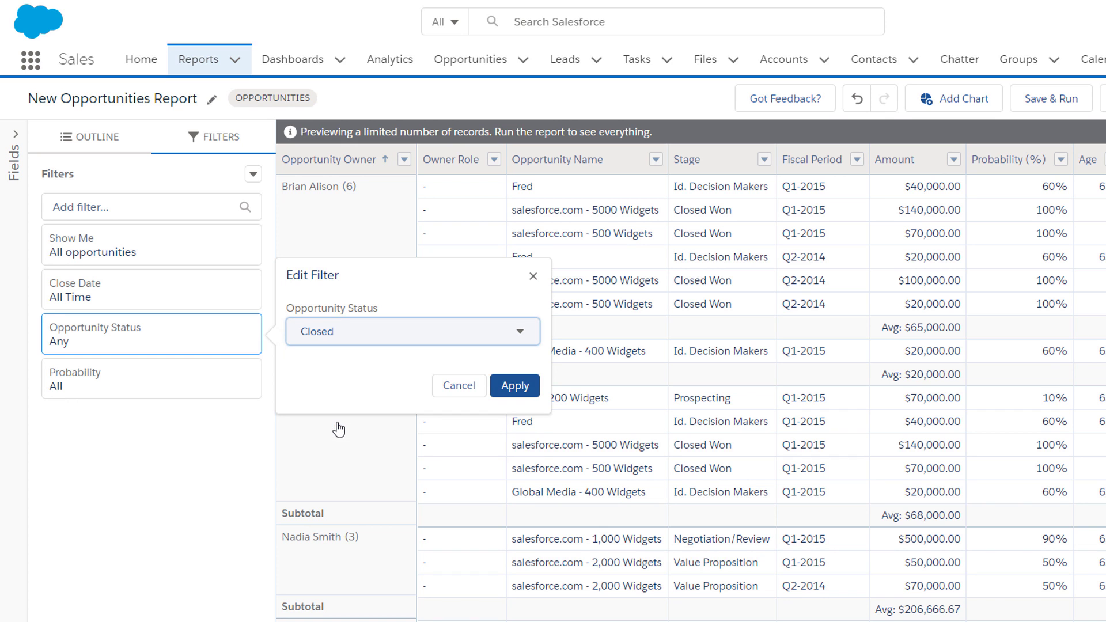
left_click(516, 386)
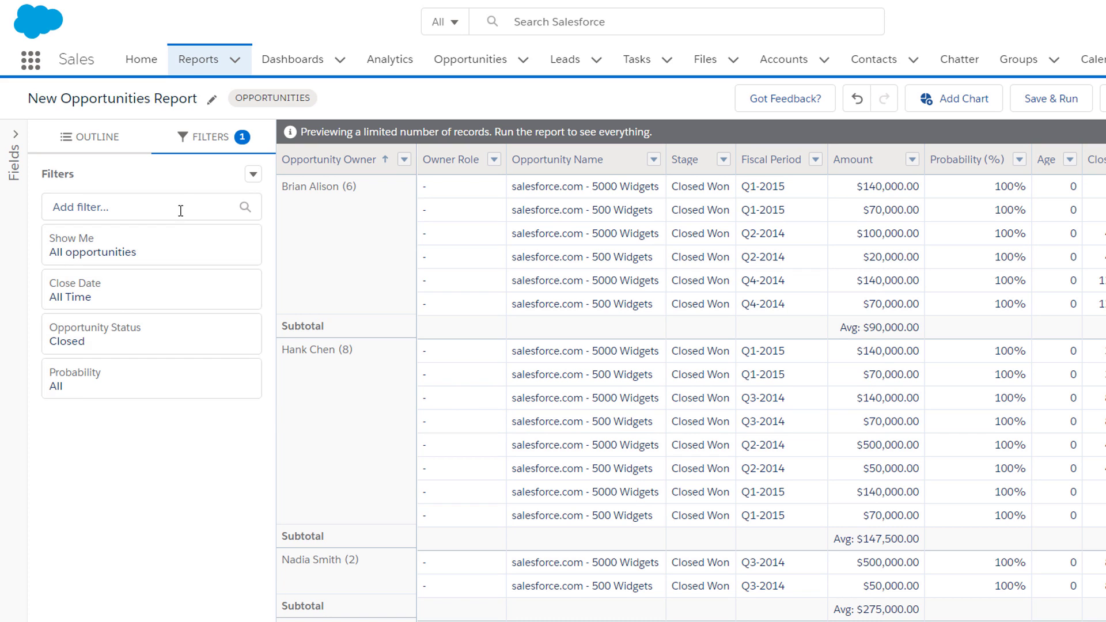
Add a filter for opportunity Type equals New Business
left_click(182, 208)
type("T")
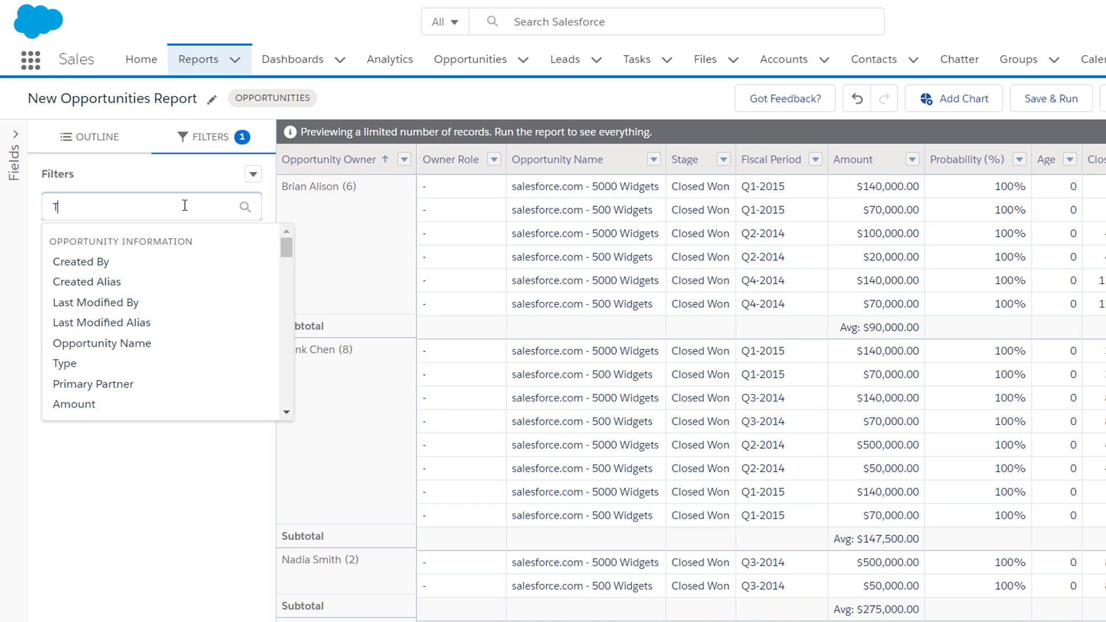
type("ype")
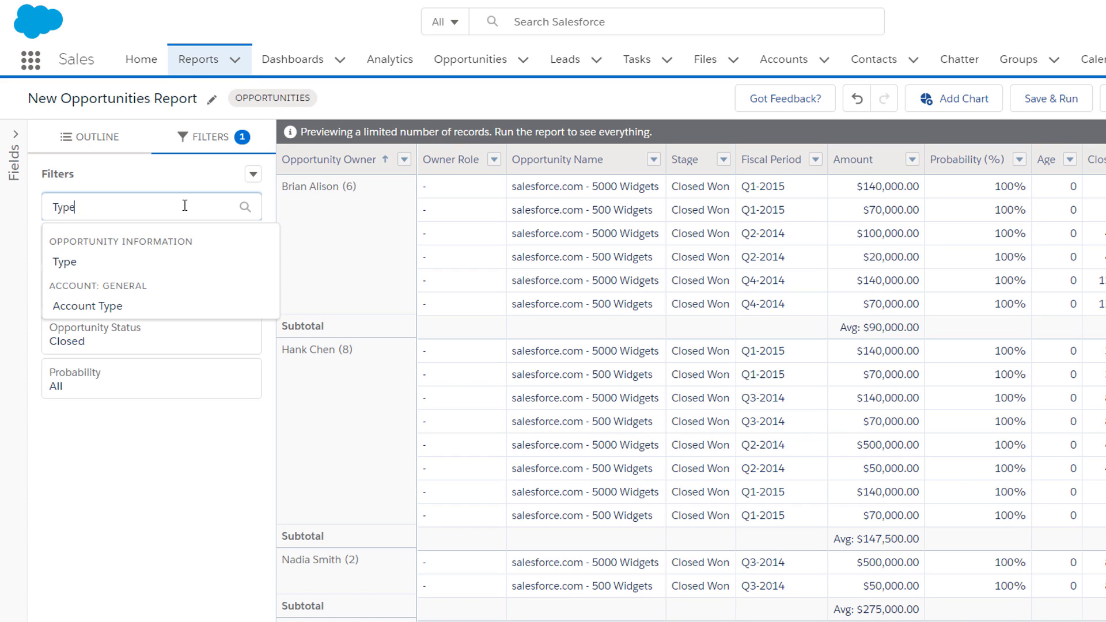
left_click(165, 263)
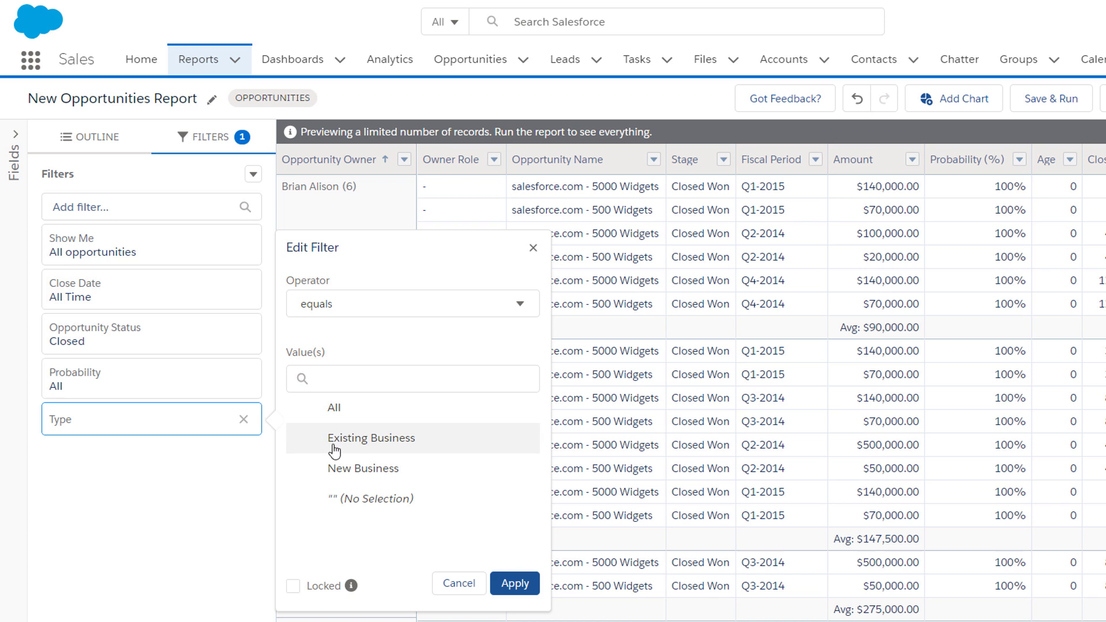
left_click(333, 471)
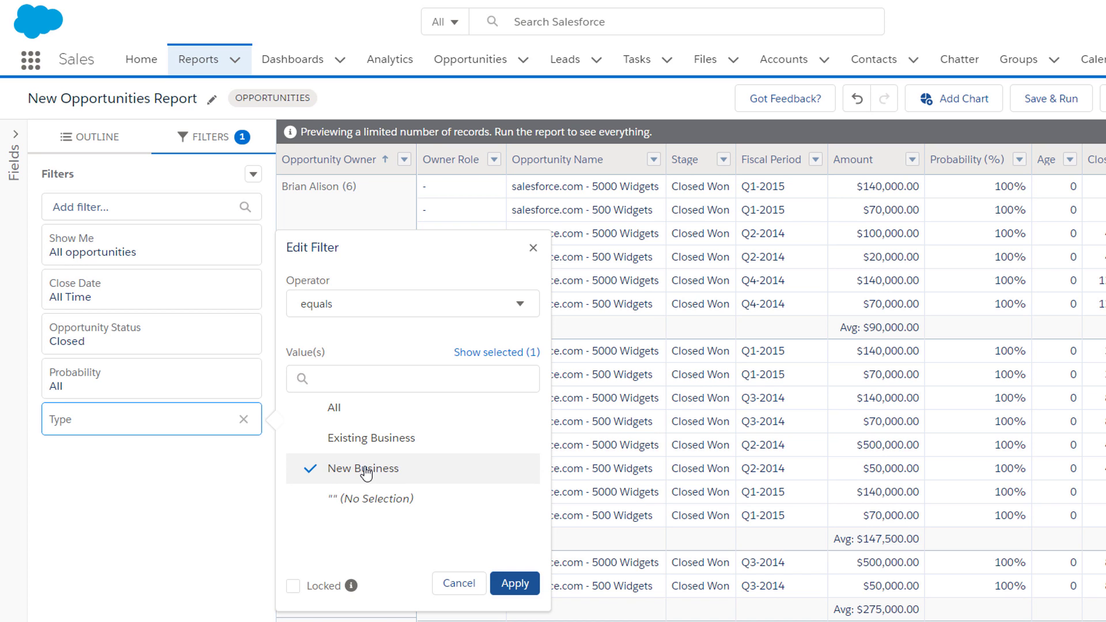
left_click(515, 583)
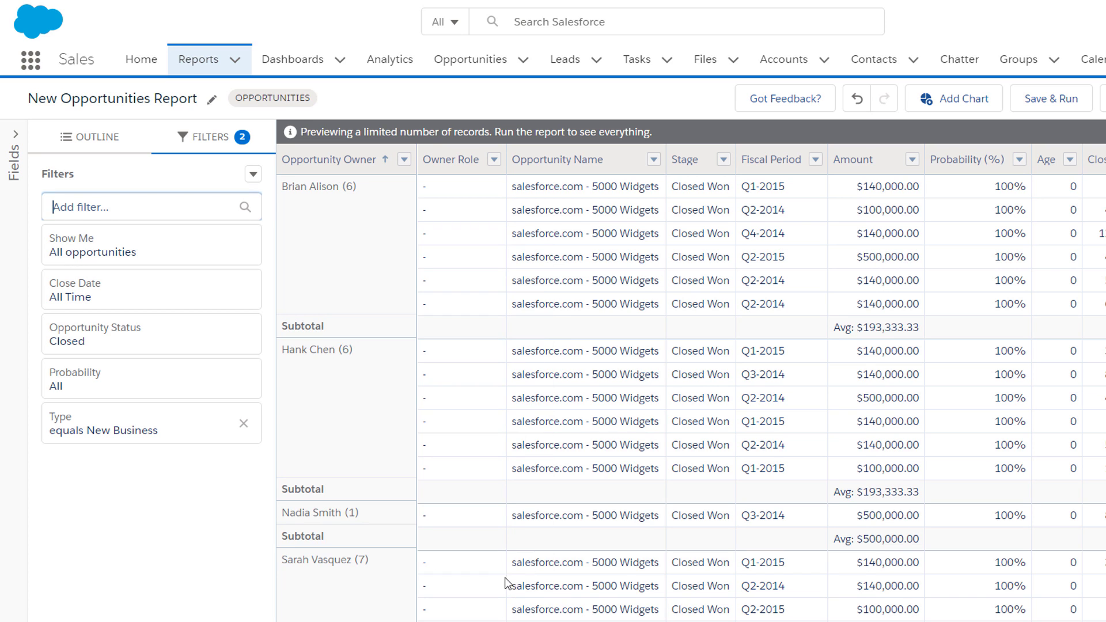
type("State")
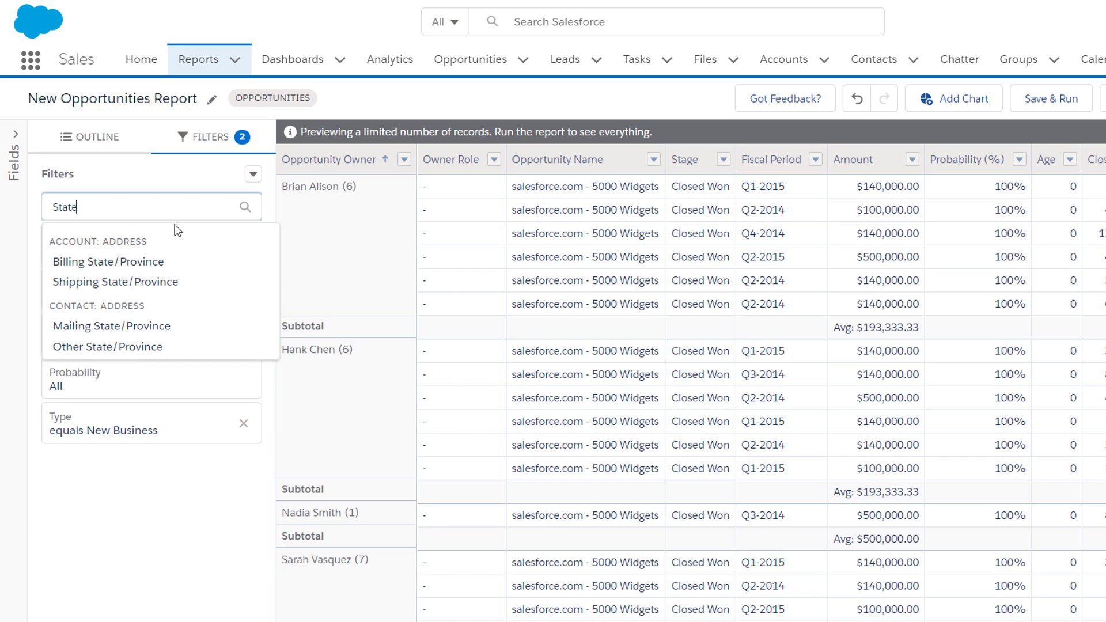
Add a filter for Billing State/Province equals CA
left_click(171, 264)
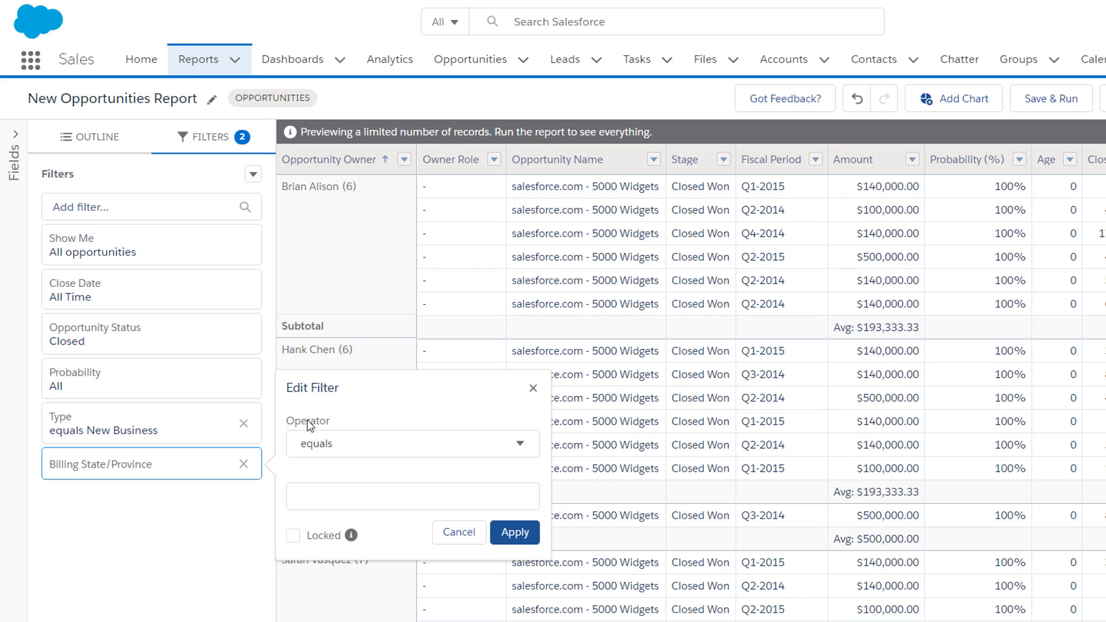
left_click(389, 495)
type("CA")
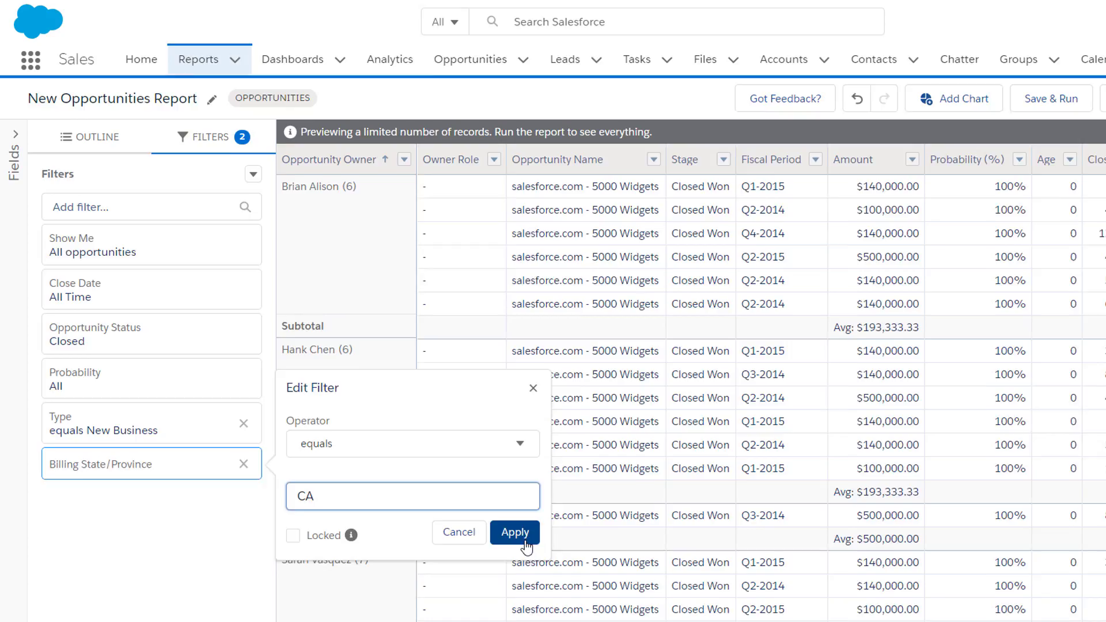
left_click(519, 534)
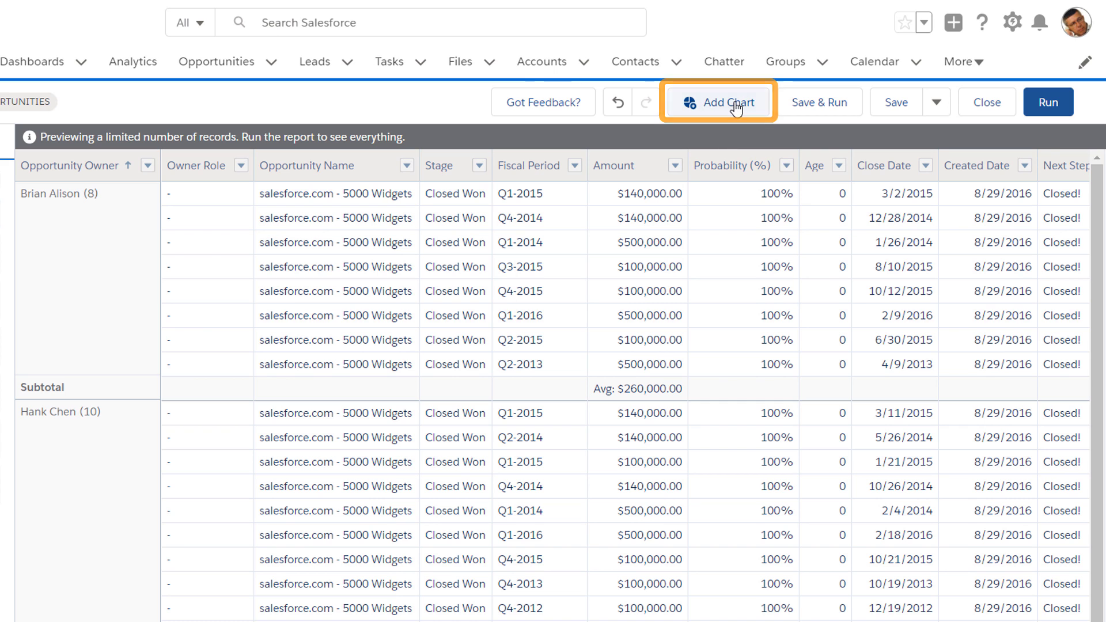
Add a chart to the report and set it to display as a donut
left_click(735, 102)
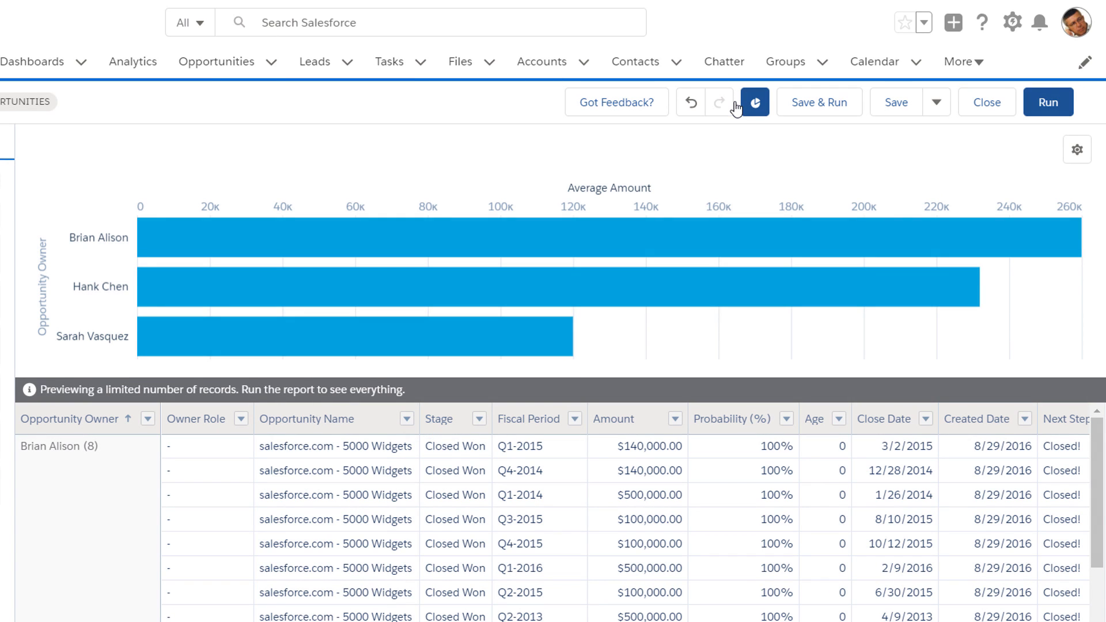
left_click(1077, 149)
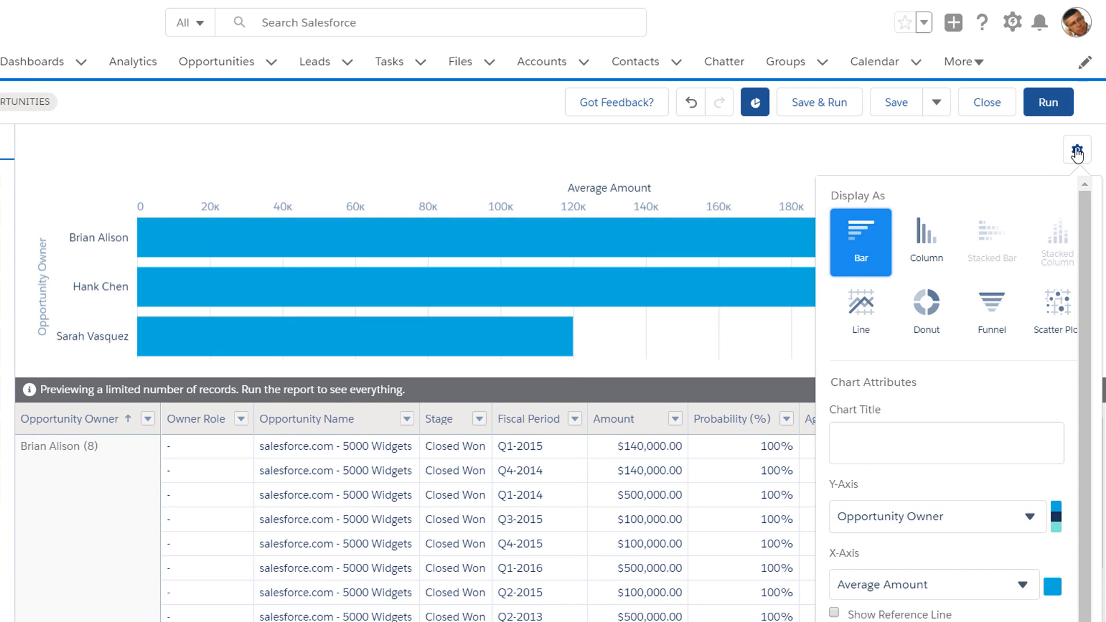
left_click(927, 312)
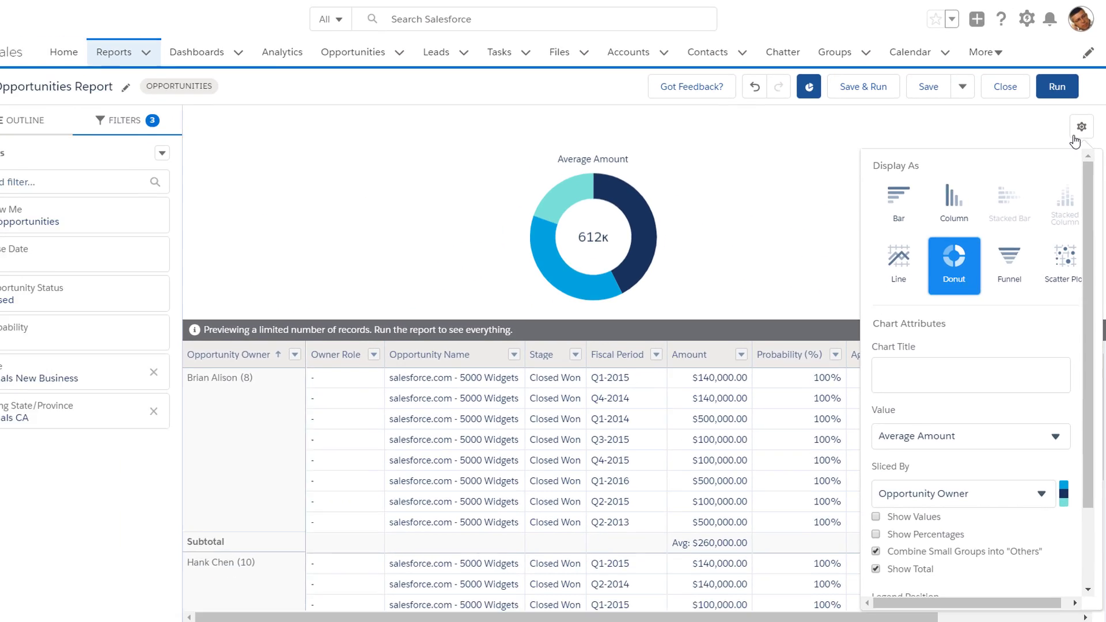
left_click(1082, 121)
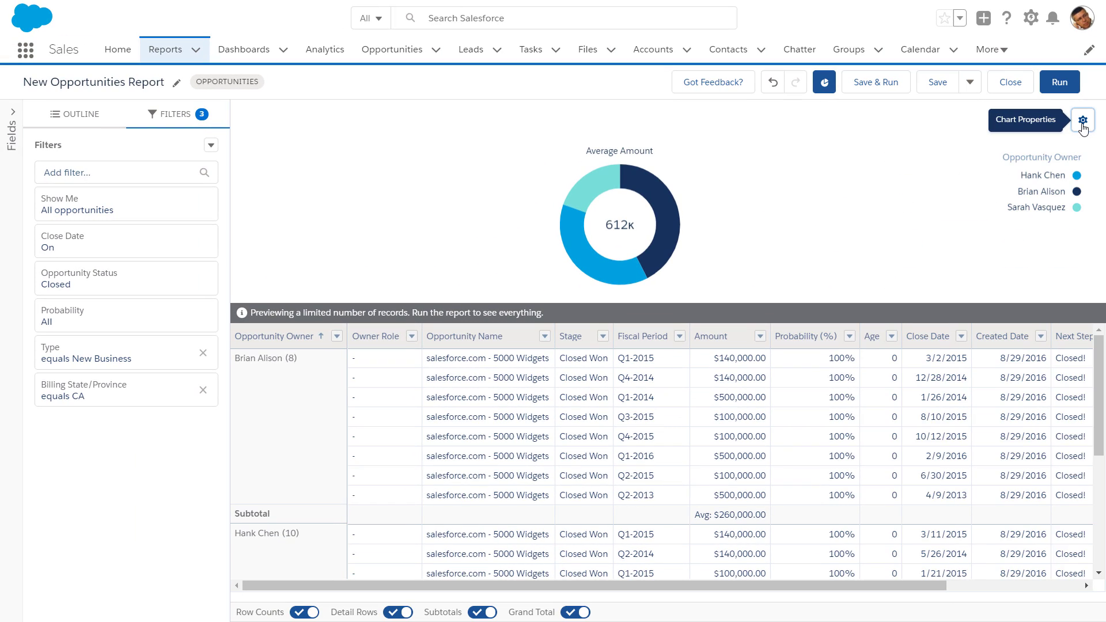
Save the report in the Sales - AMER > West folder and run it
left_click(889, 89)
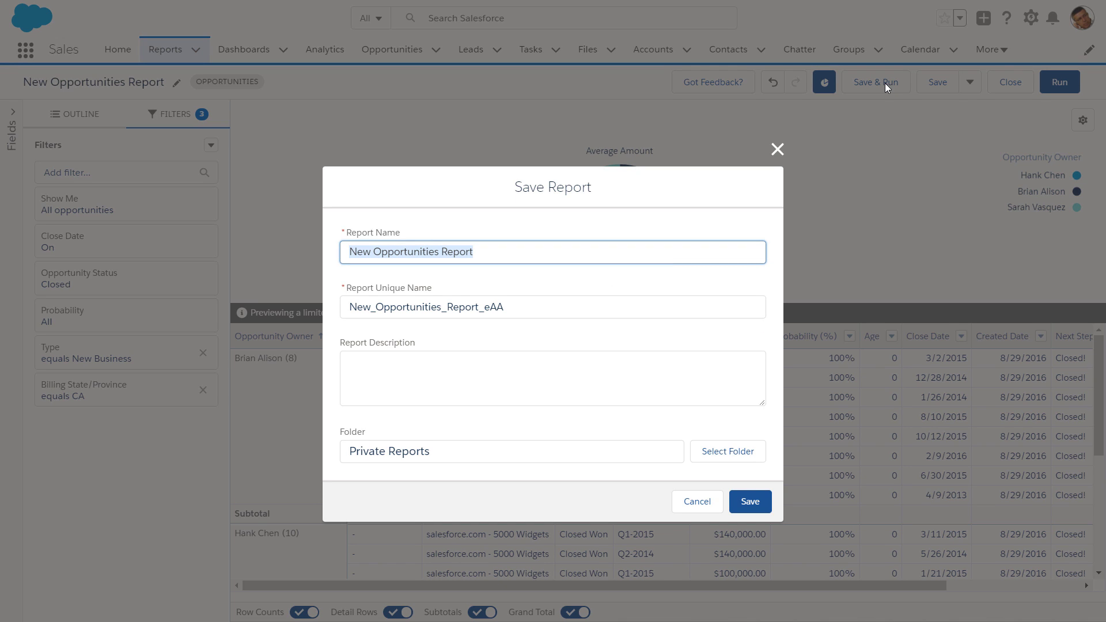
left_click(747, 452)
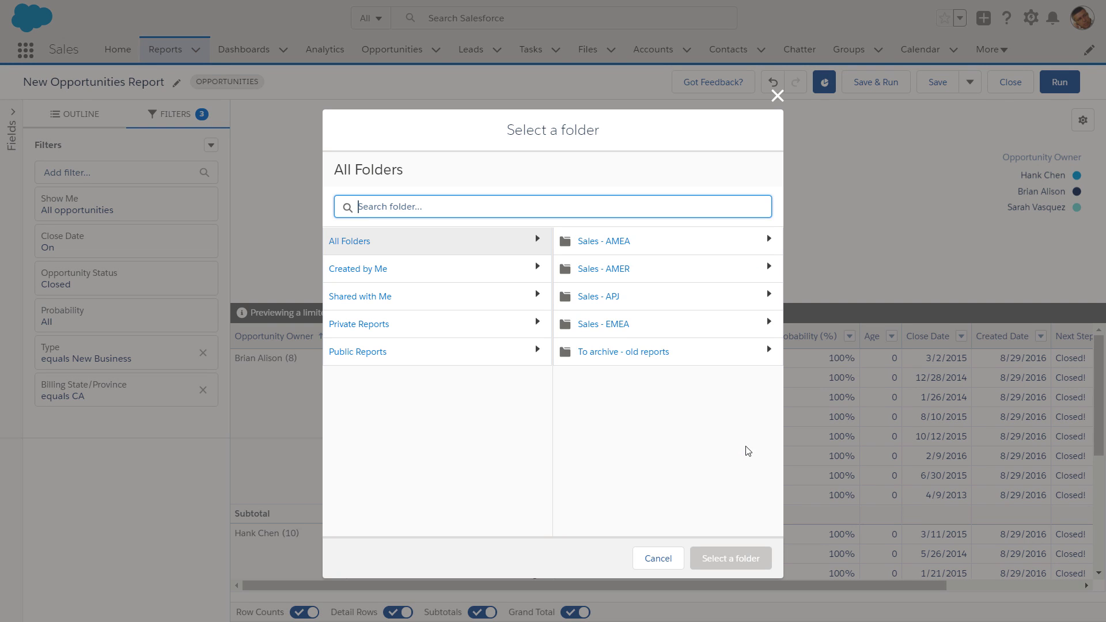
left_click(756, 268)
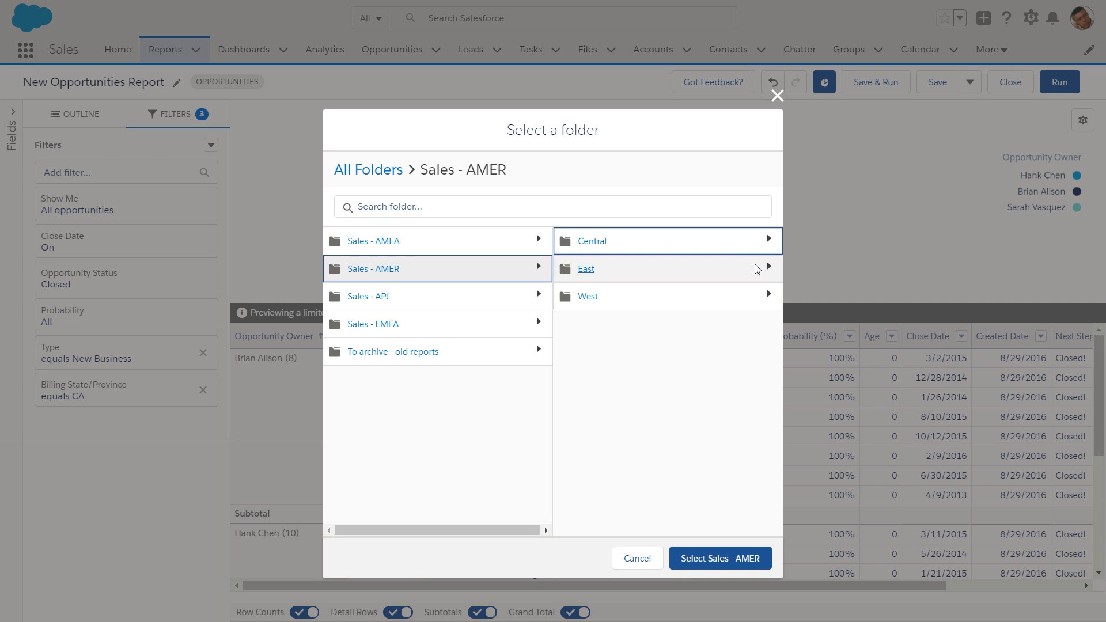
left_click(749, 304)
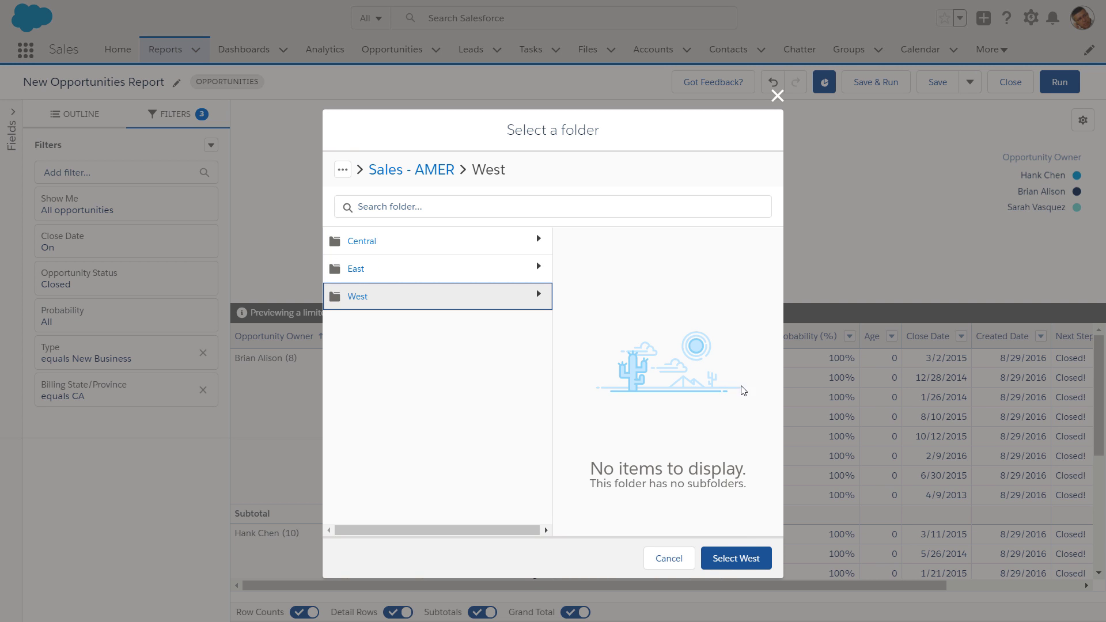
left_click(749, 559)
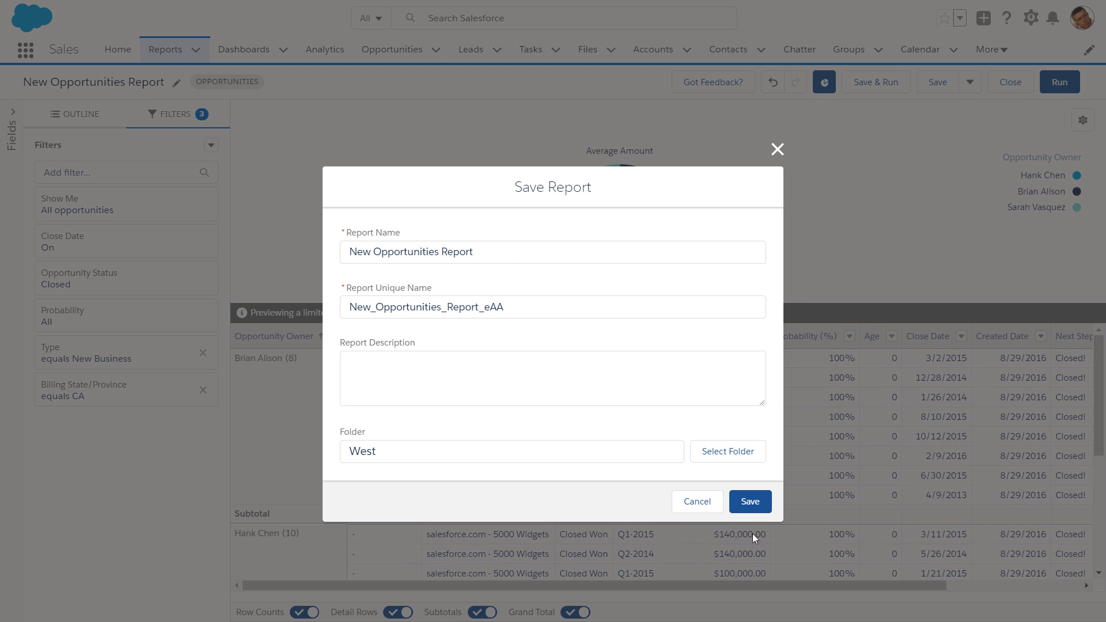
left_click(751, 503)
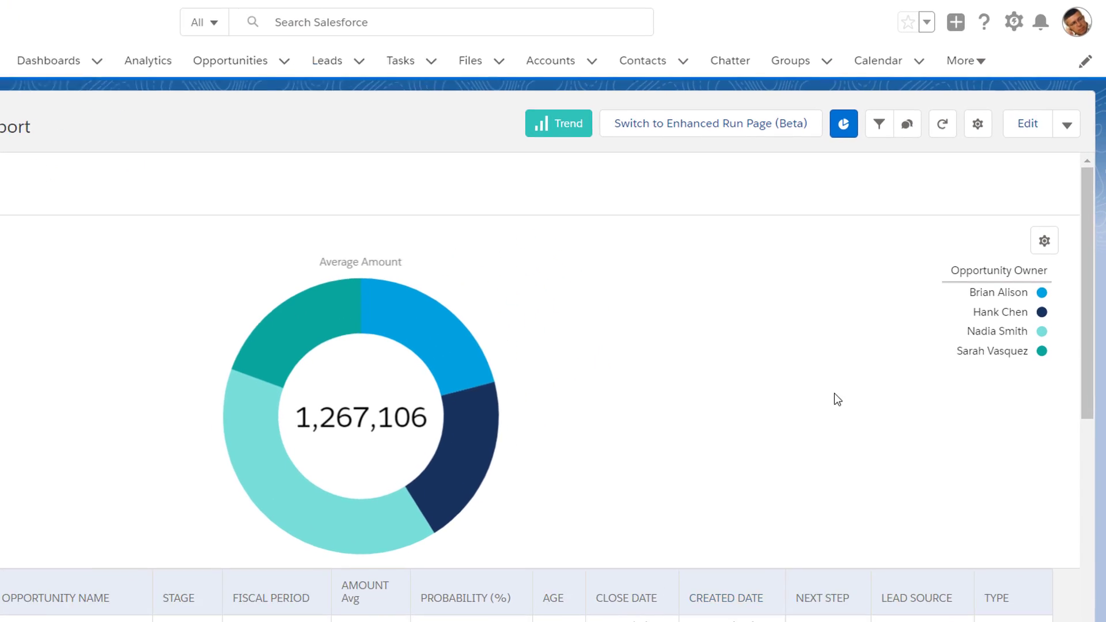
left_click(944, 102)
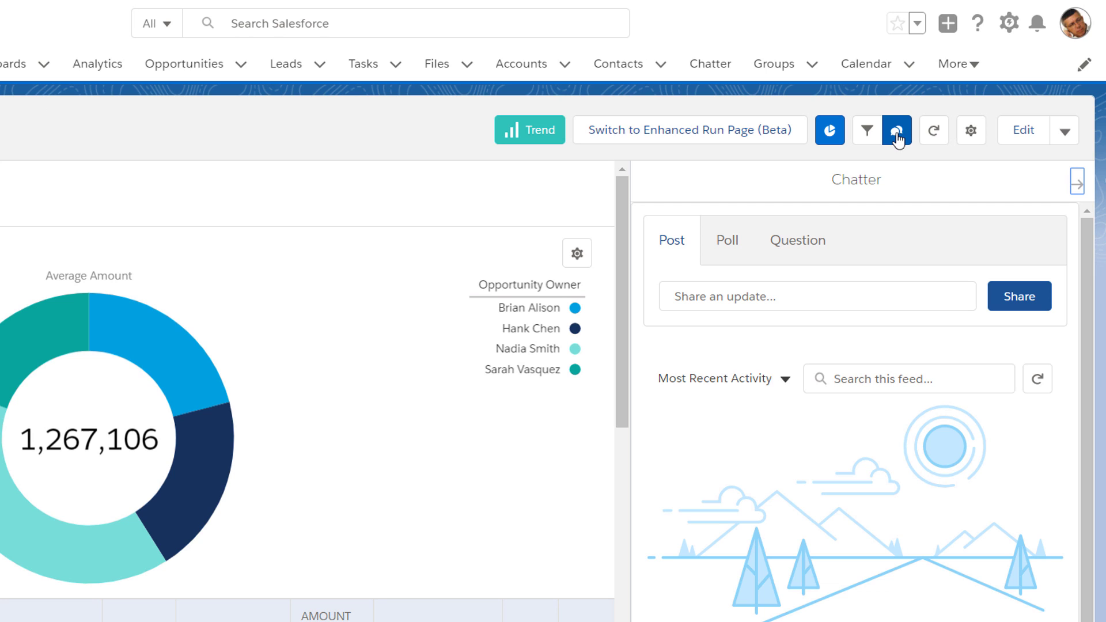
left_click(890, 287)
type("@sarah")
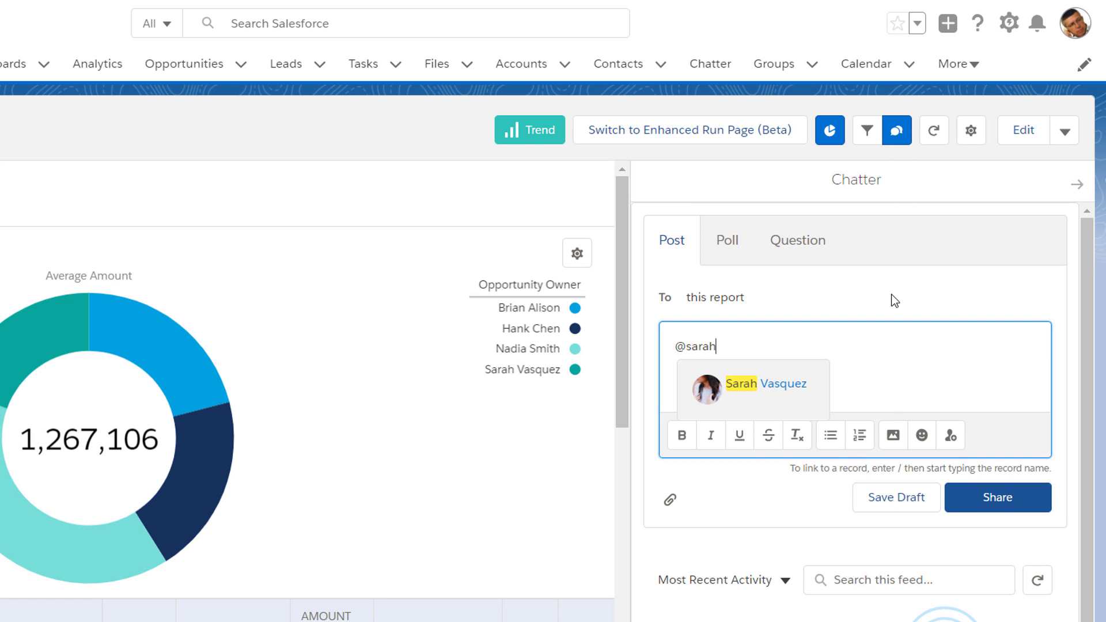
left_click(817, 389)
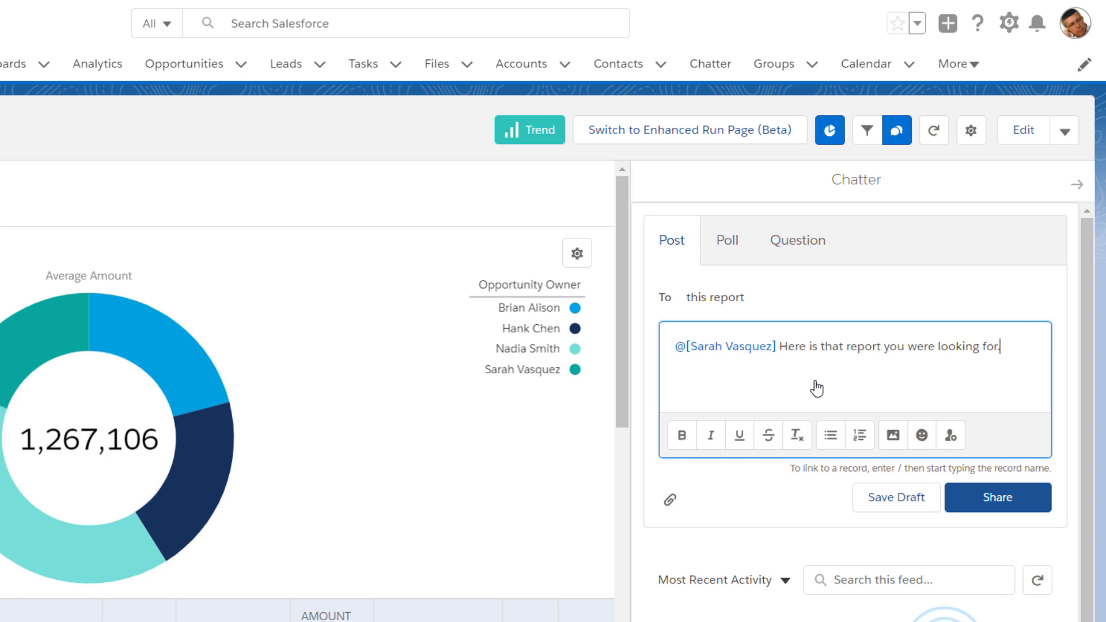